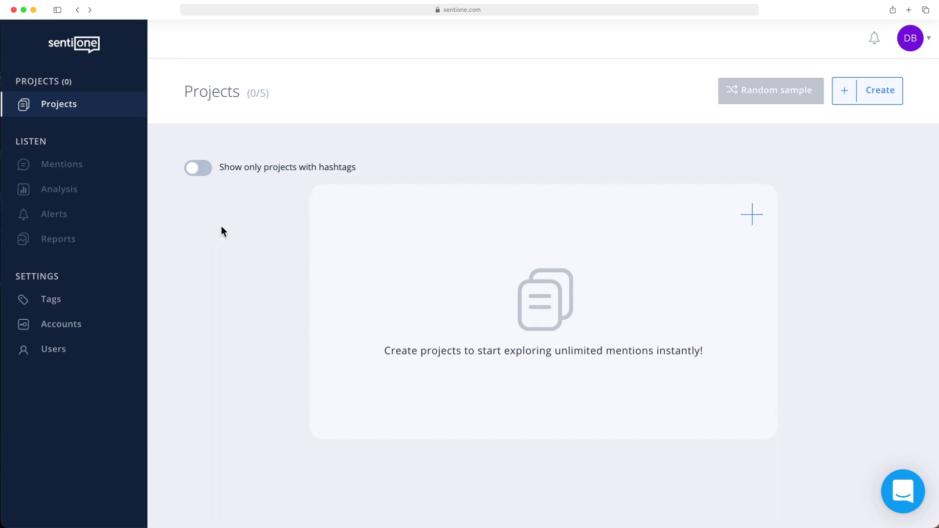
Step: Start a new project from the Projects page to open the project wizard
{"action": "left_click", "coordinate": [868, 92]}
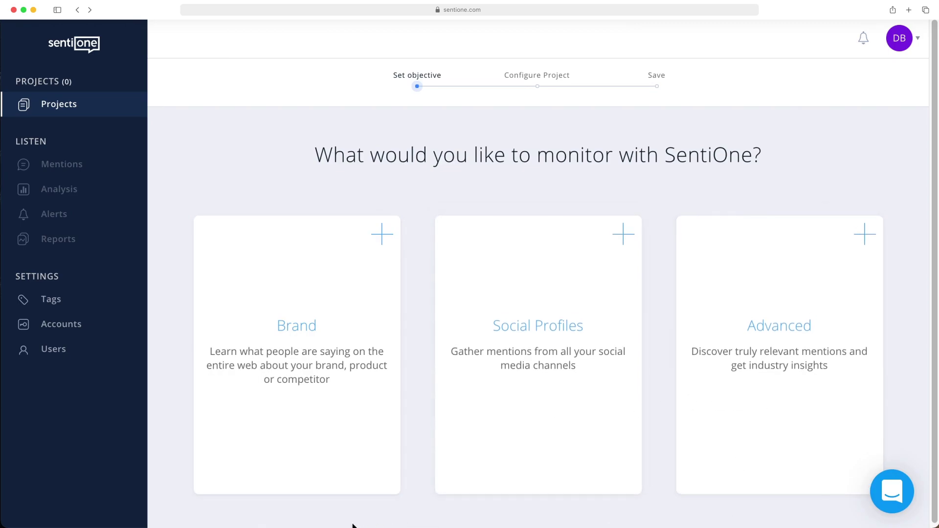
Step: Choose Brand monitoring and limit the monitored languages to English only
{"action": "left_click", "coordinate": [293, 423]}
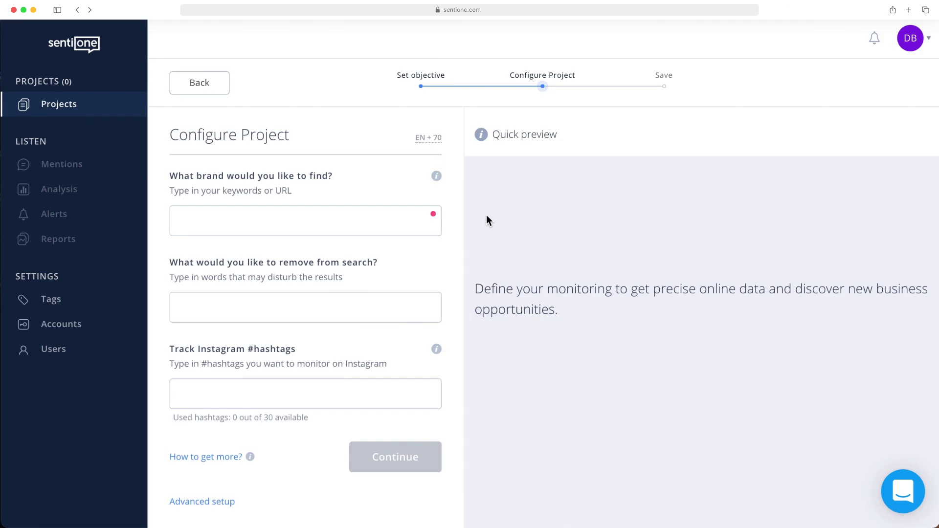
{"action": "left_click", "coordinate": [429, 140]}
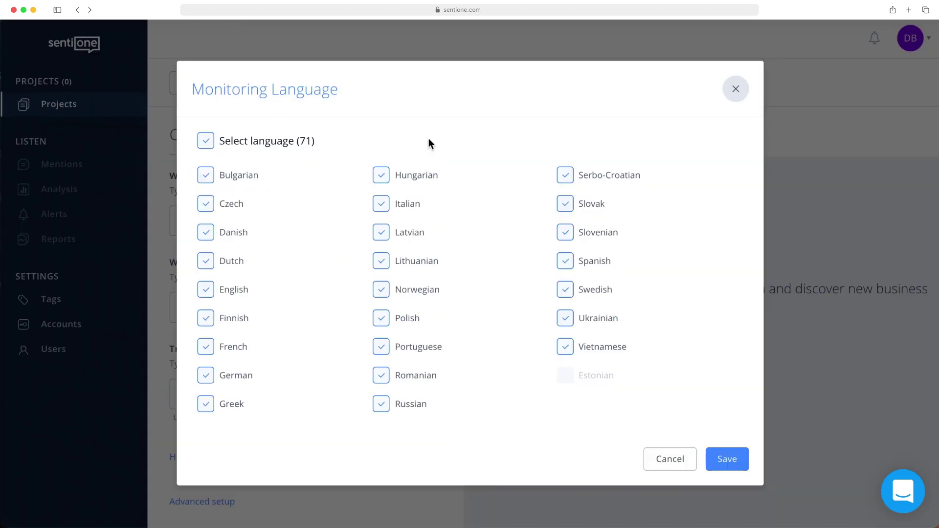
{"action": "left_click", "coordinate": [205, 141]}
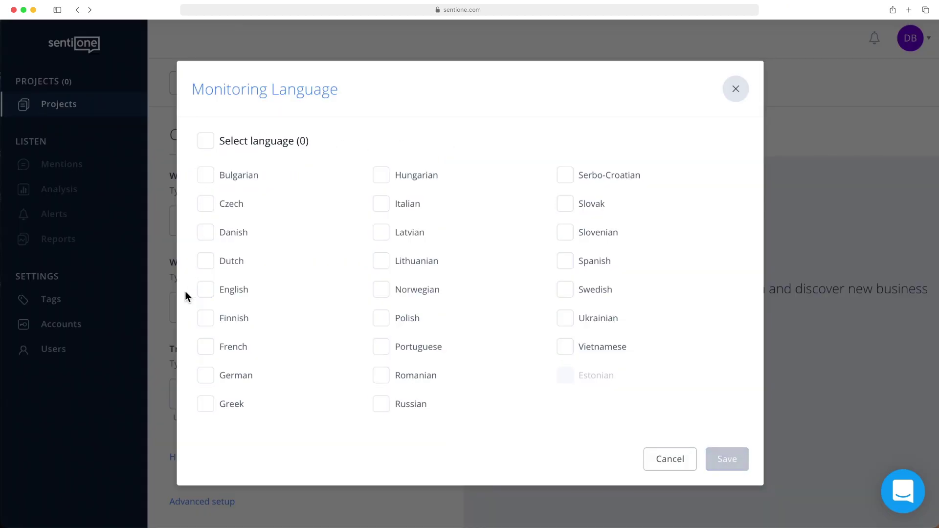
{"action": "left_click", "coordinate": [203, 292]}
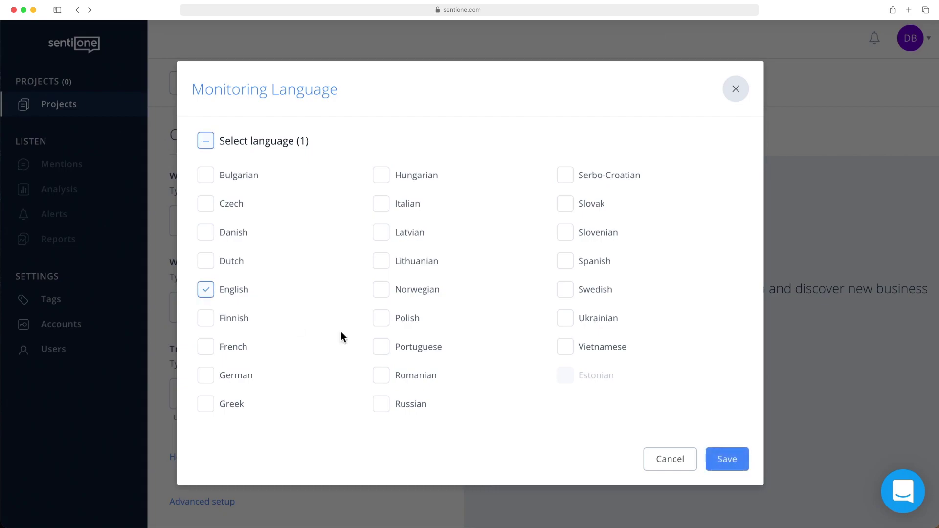
{"action": "left_click", "coordinate": [727, 459]}
{"action": "left_click", "coordinate": [312, 222]}
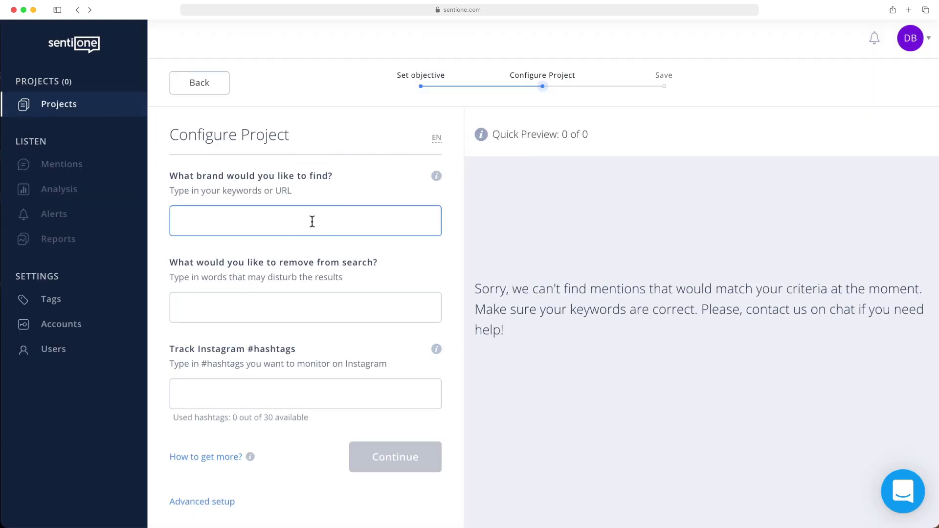
Step: Add the brand keywords iphone, "apple phone" and apple phone
{"action": "type", "text": "iphone"}
{"action": "key", "text": "Return"}
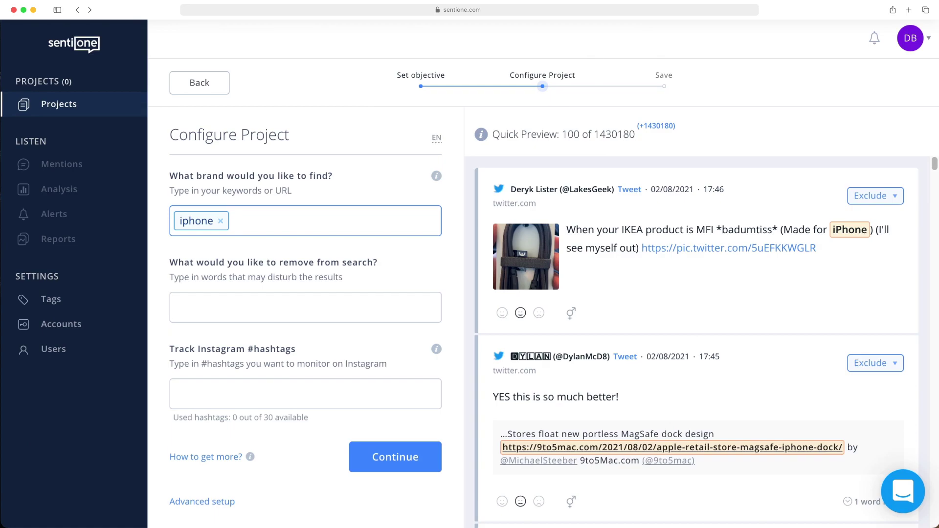
{"action": "type", "text": "\"apple phone\""}
{"action": "key", "text": "Return"}
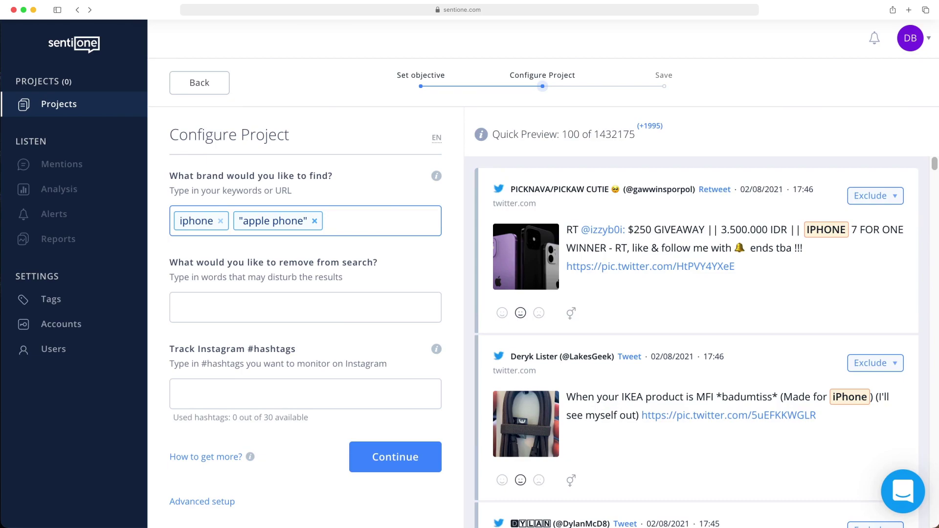
{"action": "type", "text": "apple phone"}
{"action": "key", "text": "Return"}
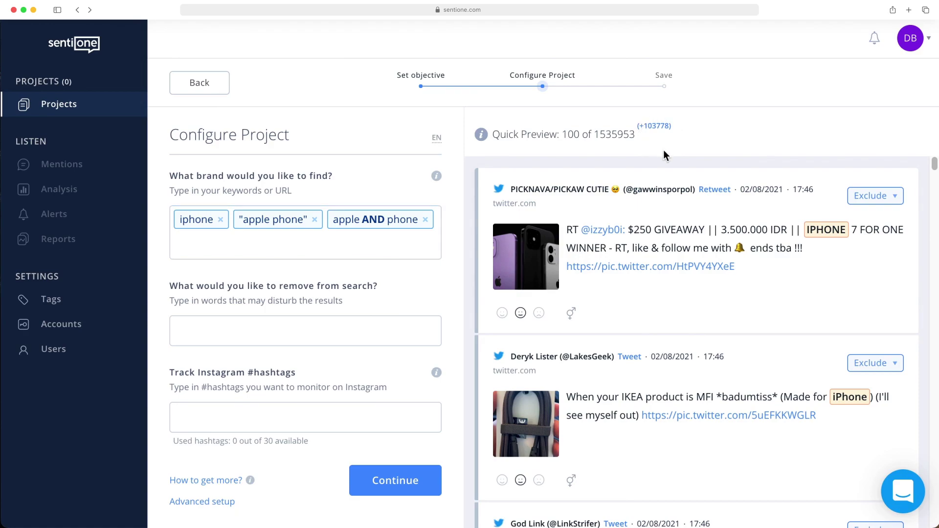
Step: Scroll through the Quick Preview mentions for the iPhone keywords
{"action": "scroll", "coordinate": [670, 257], "scroll_direction": "down", "scroll_amount": 3}
{"action": "scroll", "coordinate": [670, 257], "scroll_direction": "down", "scroll_amount": 2}
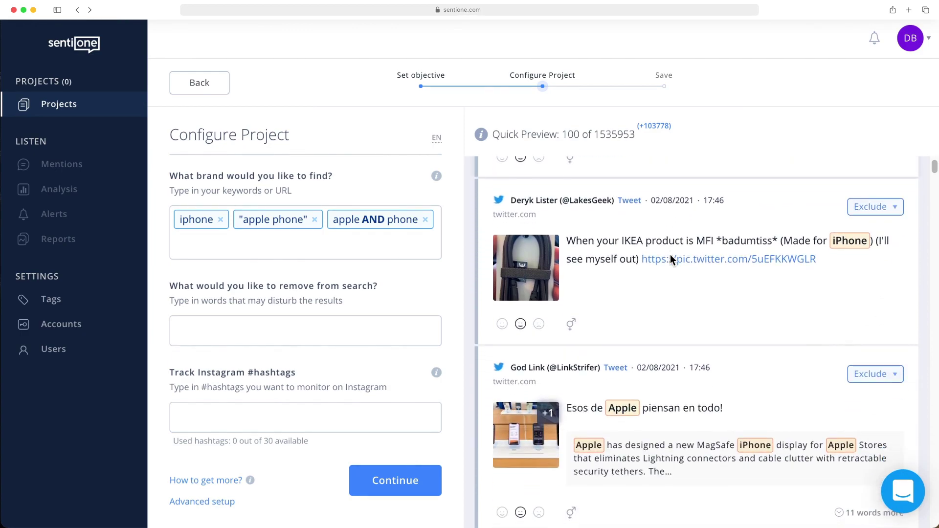
{"action": "scroll", "coordinate": [670, 257], "scroll_direction": "down", "scroll_amount": 5}
{"action": "scroll", "coordinate": [671, 258], "scroll_direction": "down", "scroll_amount": 15}
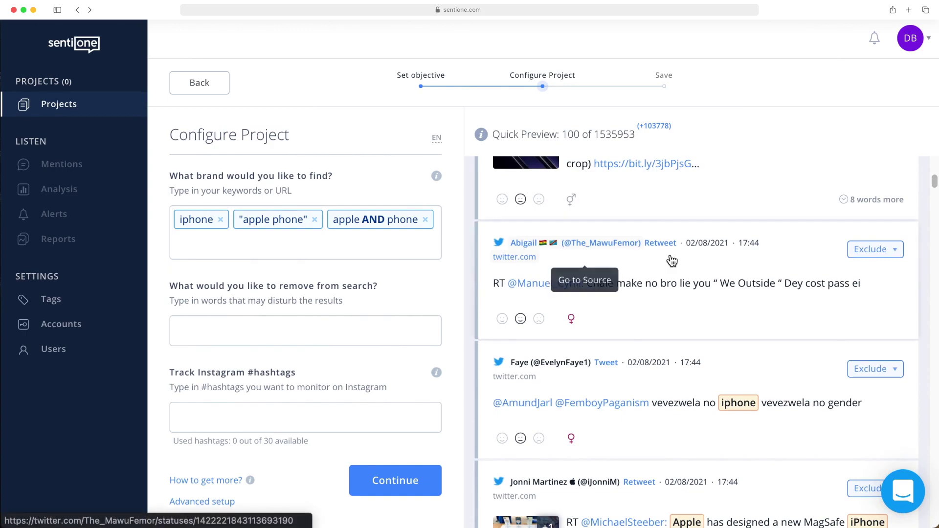
{"action": "scroll", "coordinate": [670, 259], "scroll_direction": "down", "scroll_amount": 10}
{"action": "scroll", "coordinate": [670, 254], "scroll_direction": "down", "scroll_amount": 3}
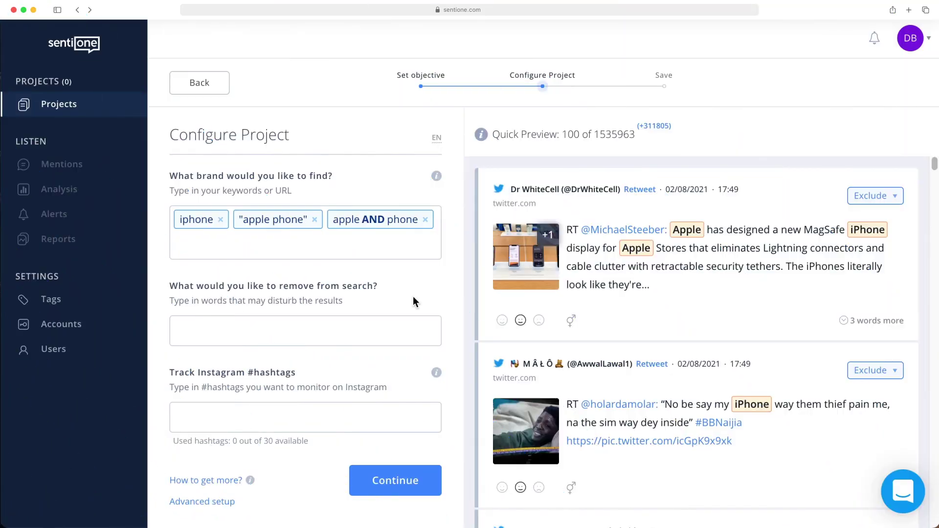
Step: Exclude macbook, imac, ipad and ipod from the search
{"action": "left_click", "coordinate": [340, 332]}
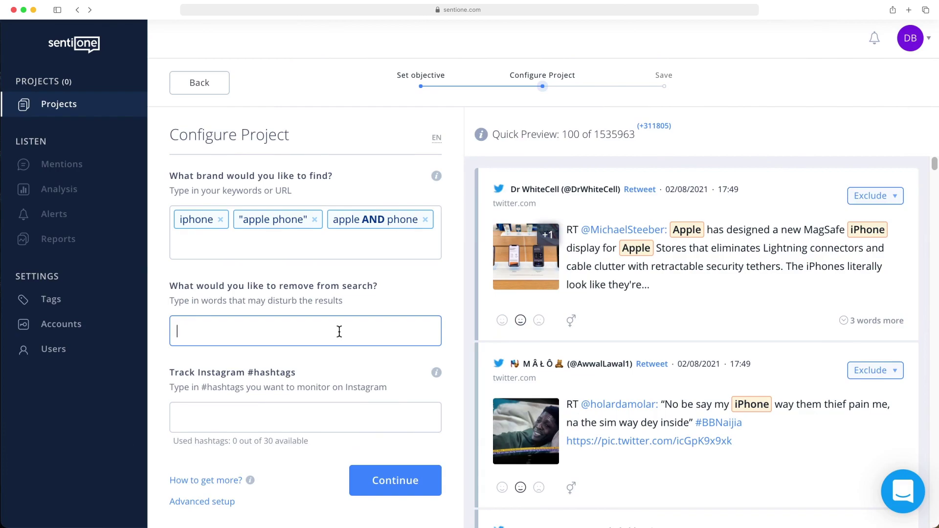
{"action": "type", "text": "macbook"}
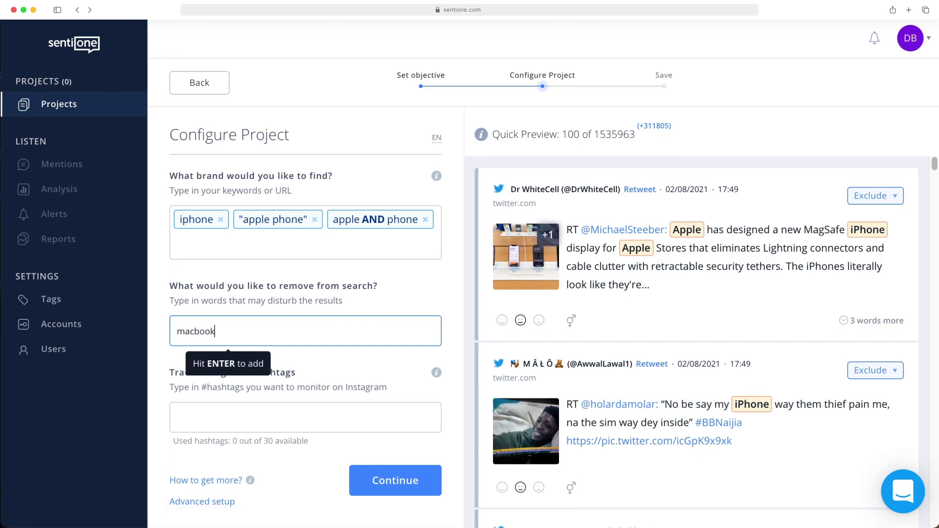
{"action": "key", "text": "Return"}
{"action": "type", "text": "imac"}
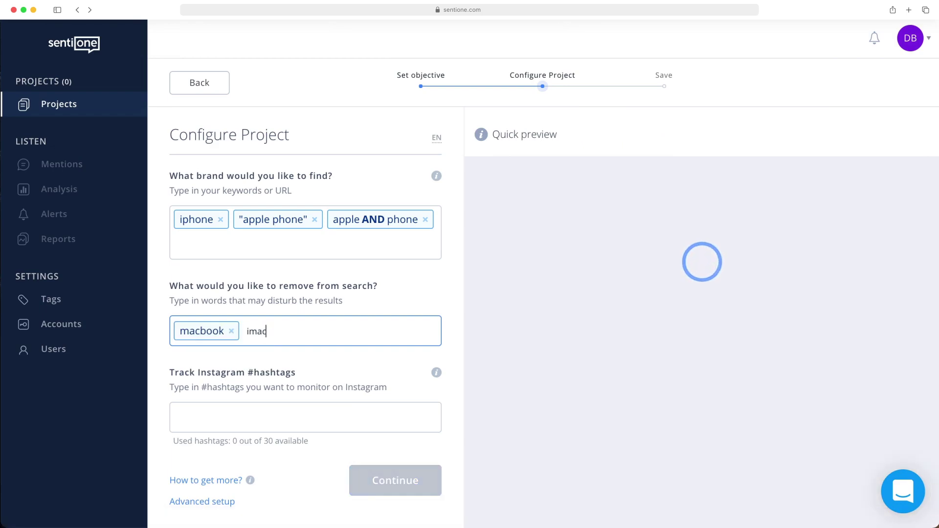
{"action": "key", "text": "Return"}
{"action": "type", "text": "ipad"}
{"action": "key", "text": "Return"}
{"action": "type", "text": "ipod"}
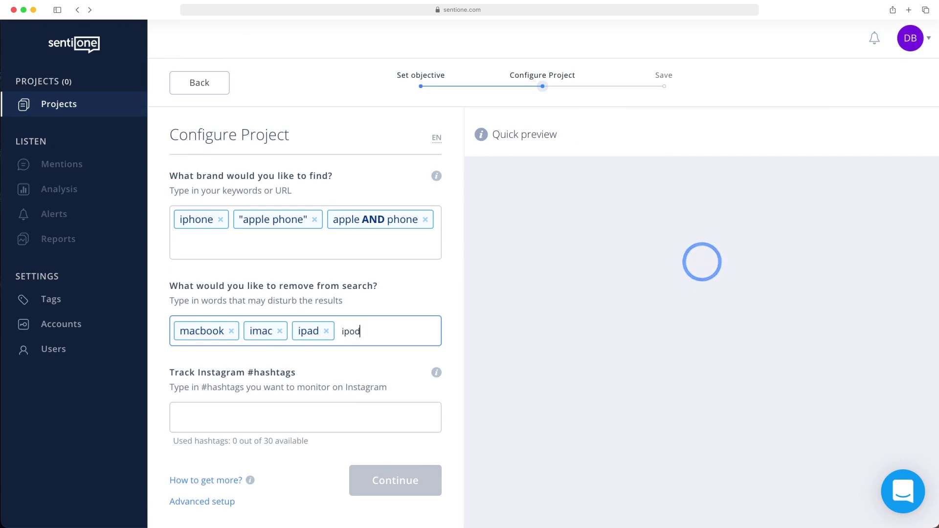
{"action": "key", "text": "Return"}
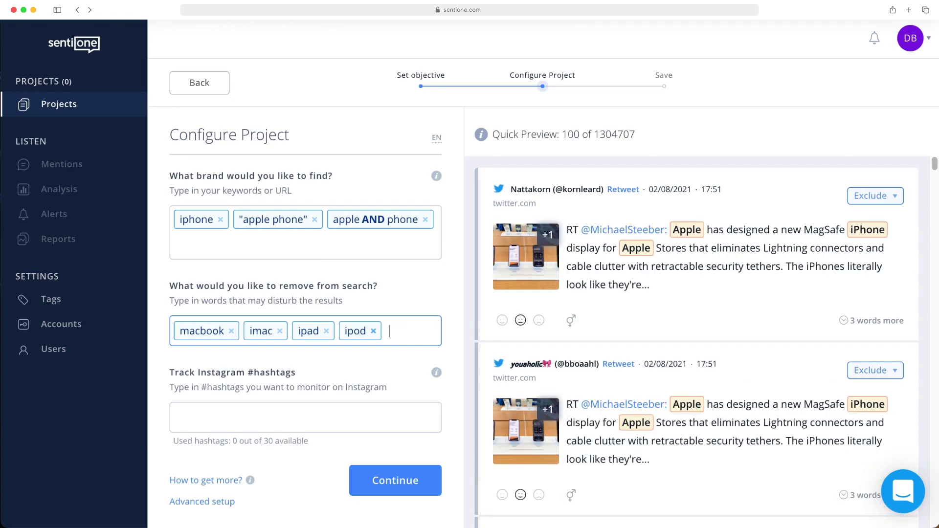
Step: Exclude diet, healthy, organic and smoothie, and enter fruit* as another excluded word
{"action": "type", "text": "diet"}
{"action": "key", "text": "Return"}
{"action": "type", "text": "h"}
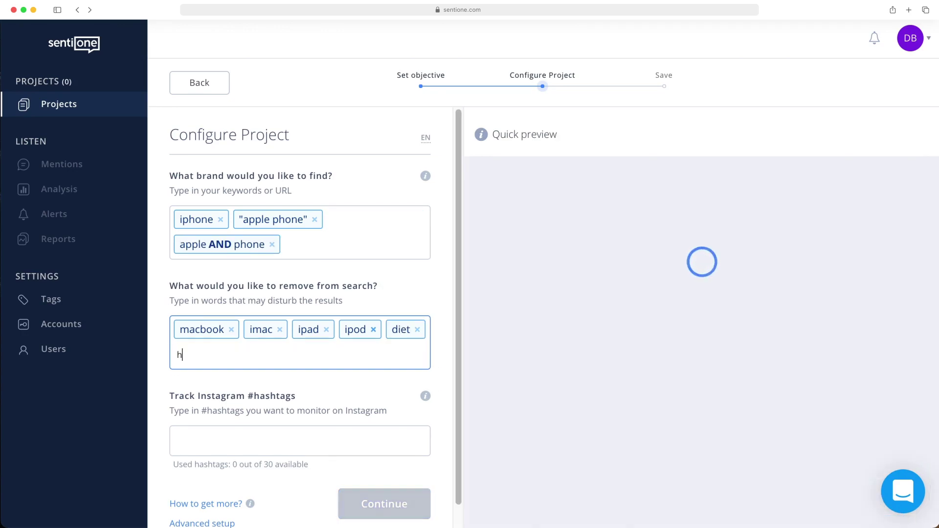
{"action": "type", "text": "ealthy"}
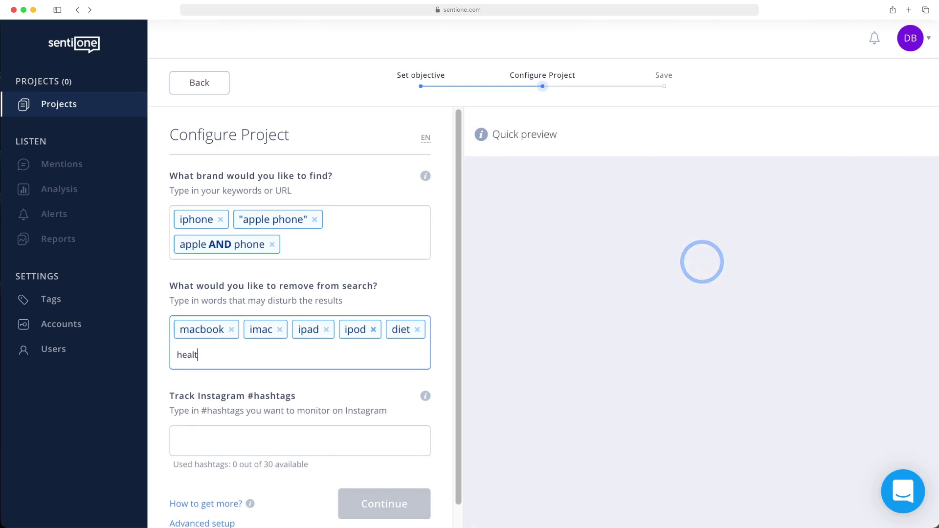
{"action": "key", "text": "Return"}
{"action": "type", "text": "organic"}
{"action": "key", "text": "Return"}
{"action": "type", "text": "sm"}
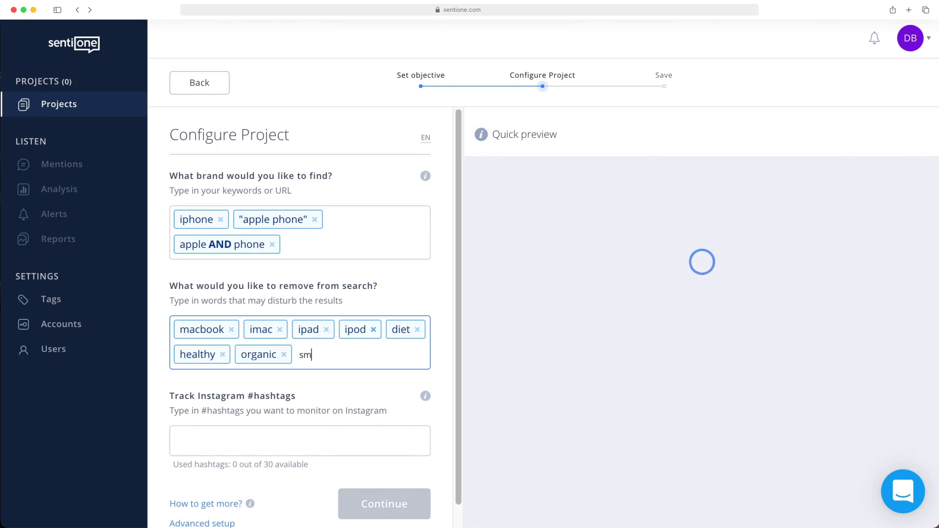
{"action": "type", "text": "oothie"}
{"action": "key", "text": "Return"}
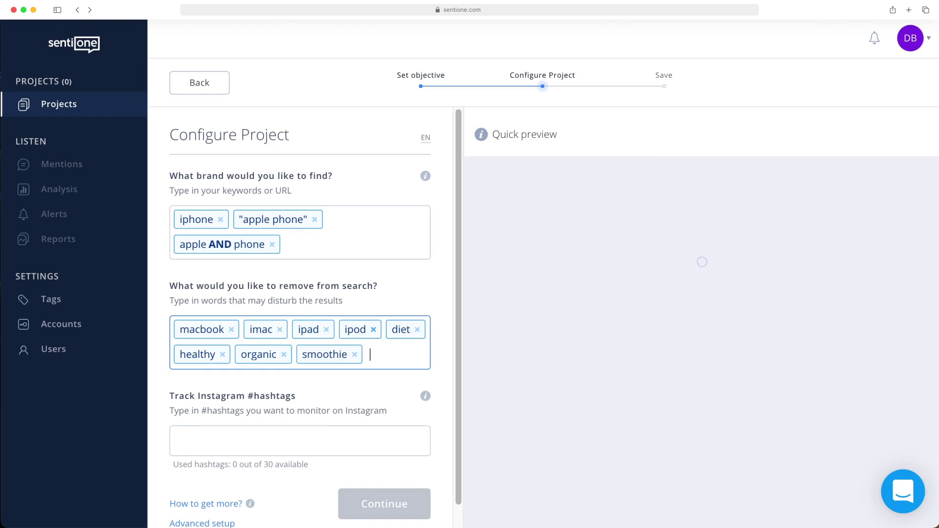
{"action": "type", "text": "fruit"}
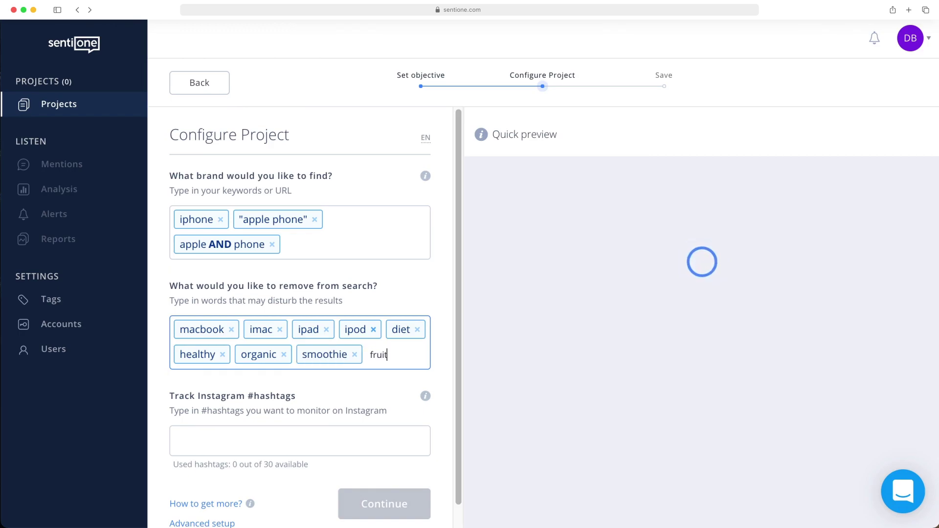
{"action": "type", "text": "*"}
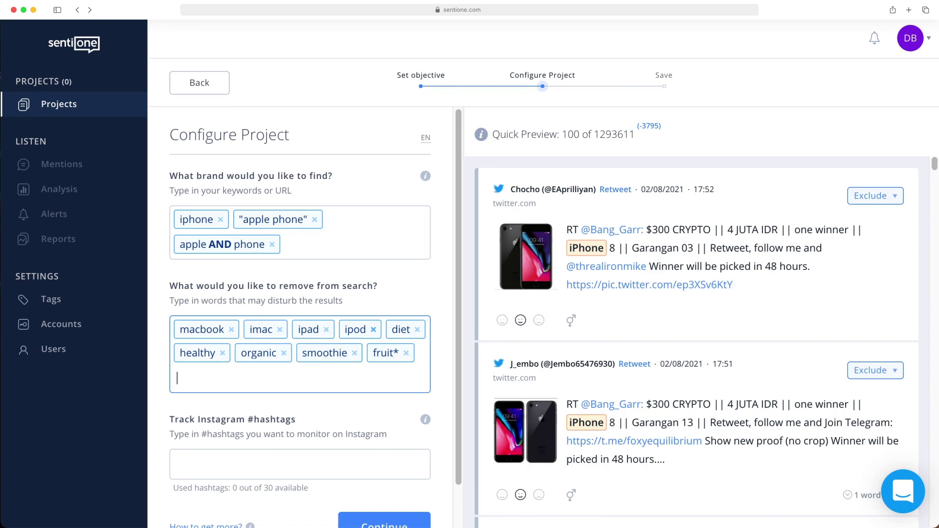
{"action": "left_click", "coordinate": [920, 190]}
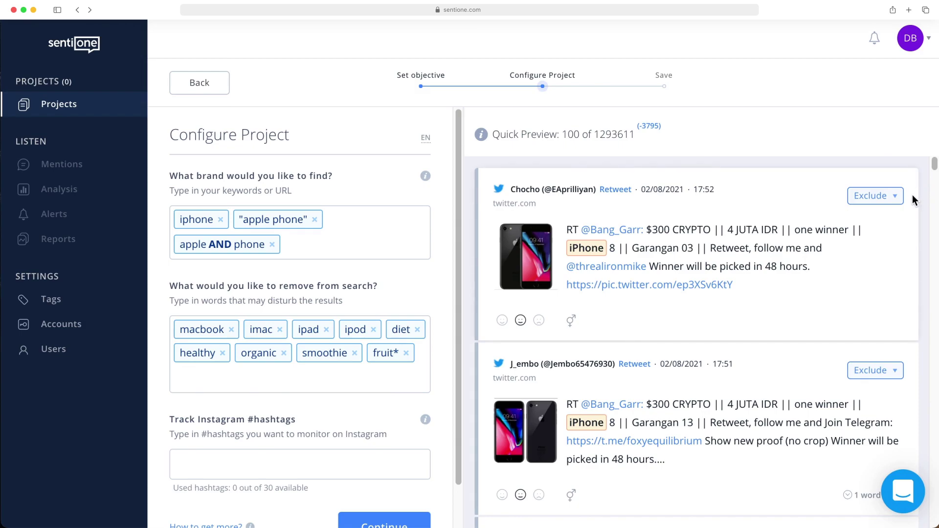
{"action": "left_click", "coordinate": [889, 207]}
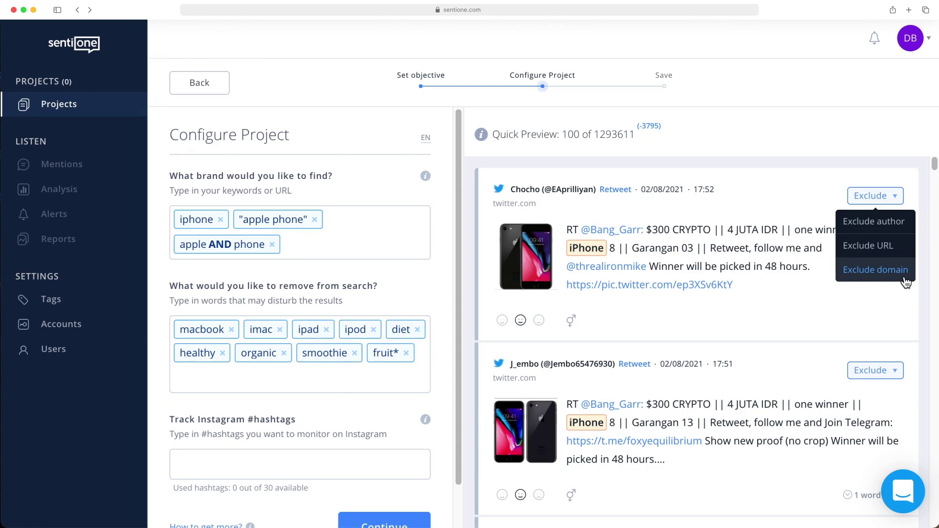
{"action": "left_click", "coordinate": [921, 301]}
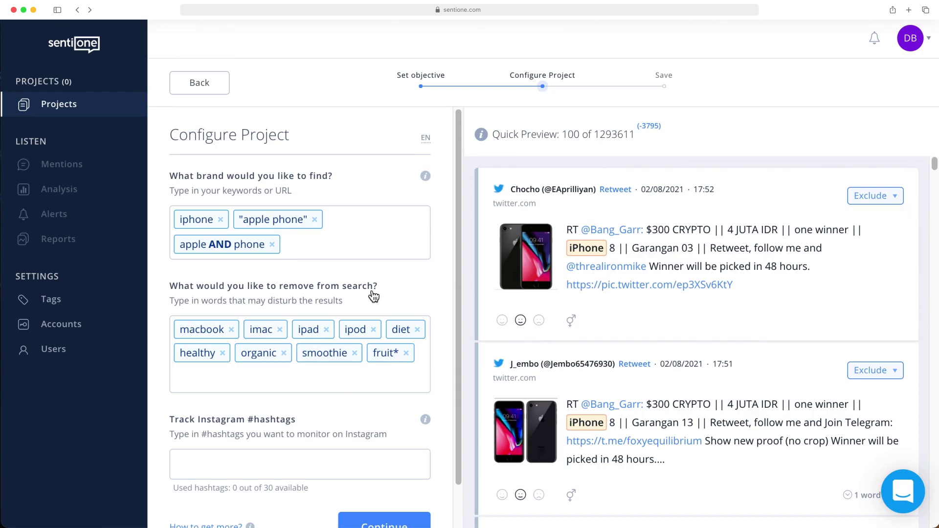
{"action": "scroll", "coordinate": [332, 352], "scroll_direction": "down", "scroll_amount": 2}
{"action": "left_click", "coordinate": [319, 413]}
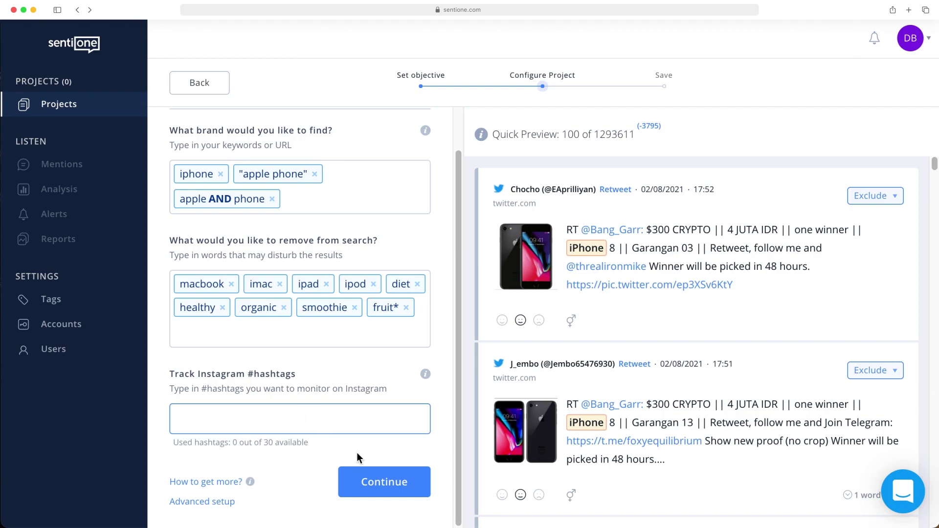
Step: Name the project iPhone, turn off the daily summary alert, and save it with analysis on
{"action": "left_click", "coordinate": [375, 482]}
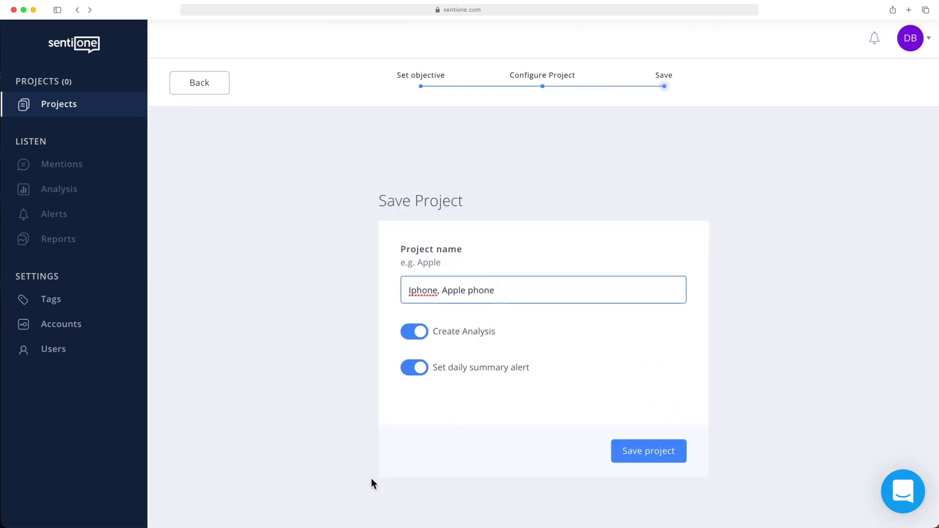
{"action": "left_click_drag", "start_coordinate": [501, 291], "coordinate": [382, 294]}
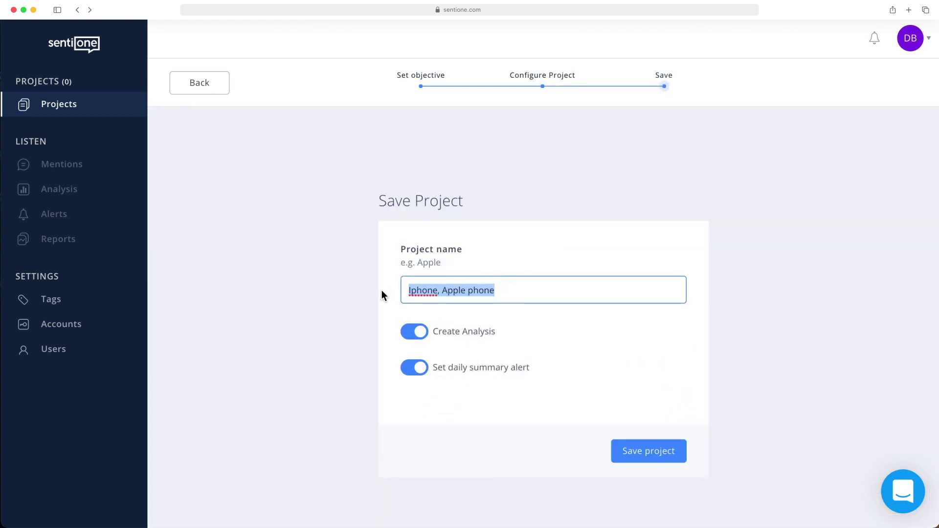
{"action": "type", "text": "iPhone"}
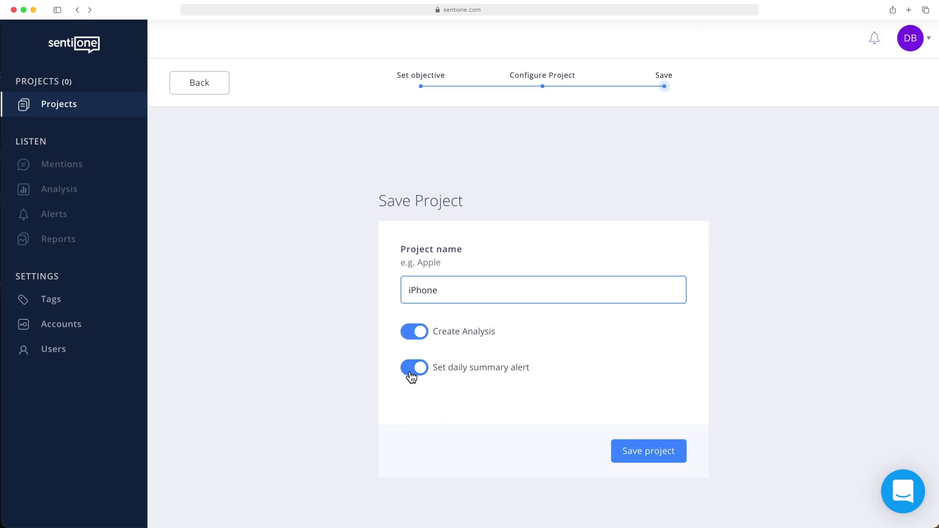
{"action": "left_click", "coordinate": [414, 368]}
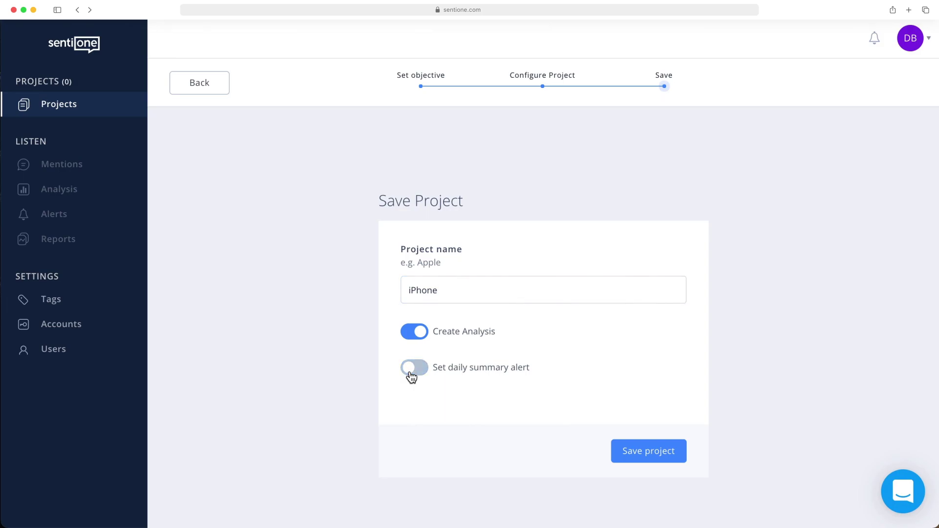
{"action": "left_click", "coordinate": [651, 457]}
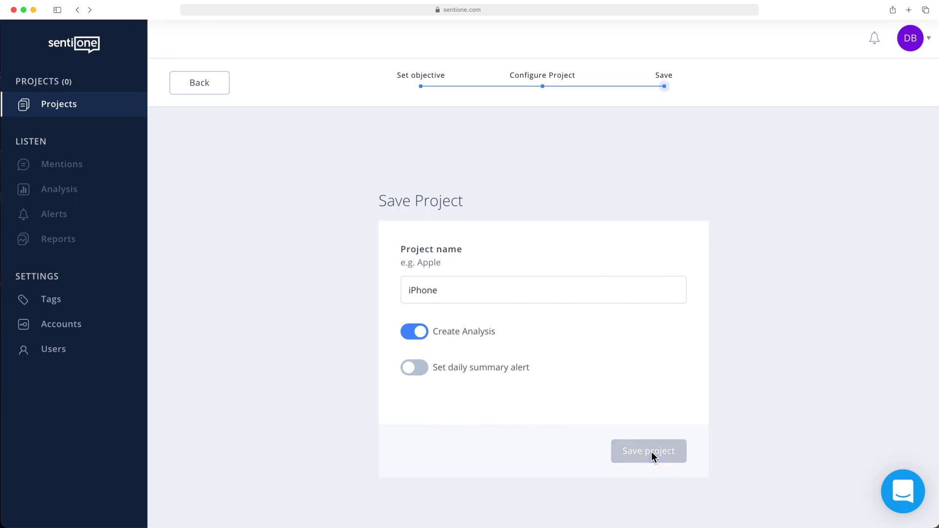